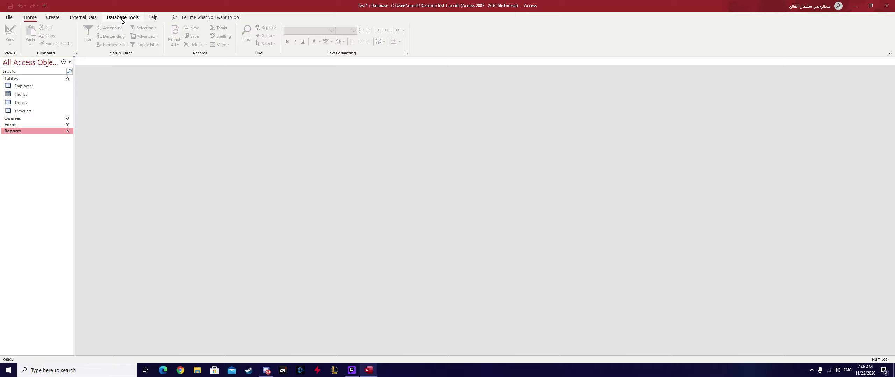
Step: Open the database relationships layout and add the Employees, Flights, Tickets and Travellers tables to it
click(122, 19)
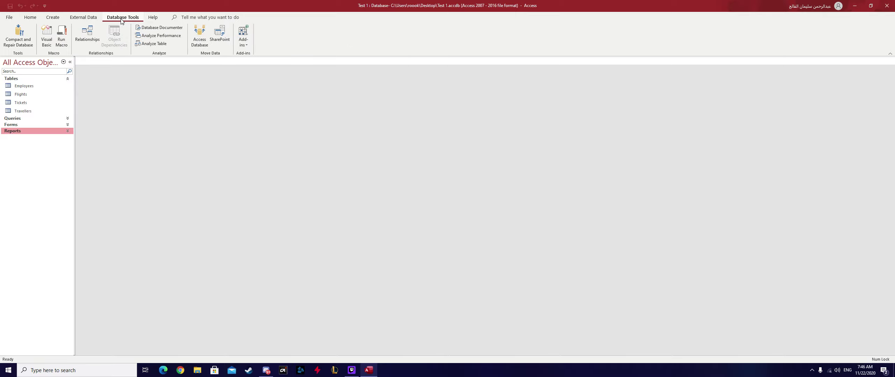
click(87, 34)
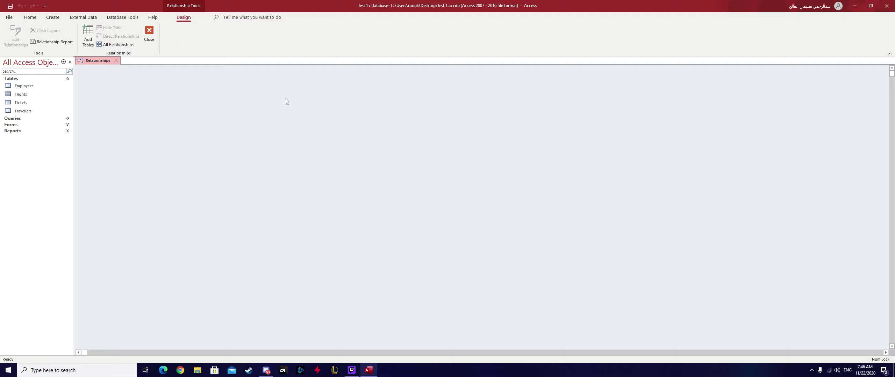
mouse_move(19, 86)
mouse_down()
mouse_move(174, 105)
mouse_move(35, 87)
mouse_up()
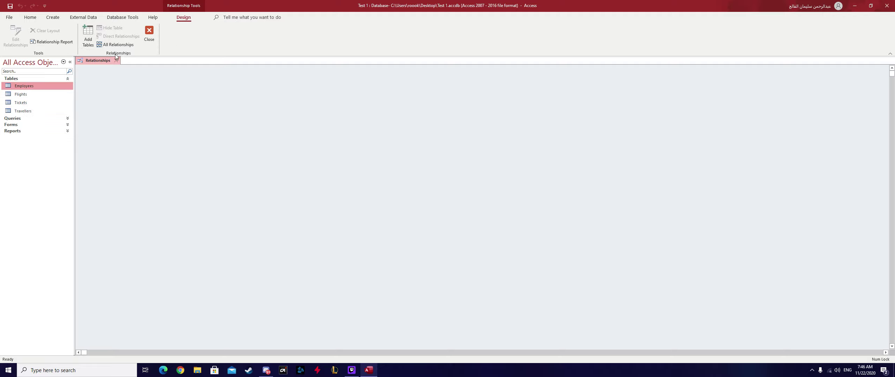
click(88, 36)
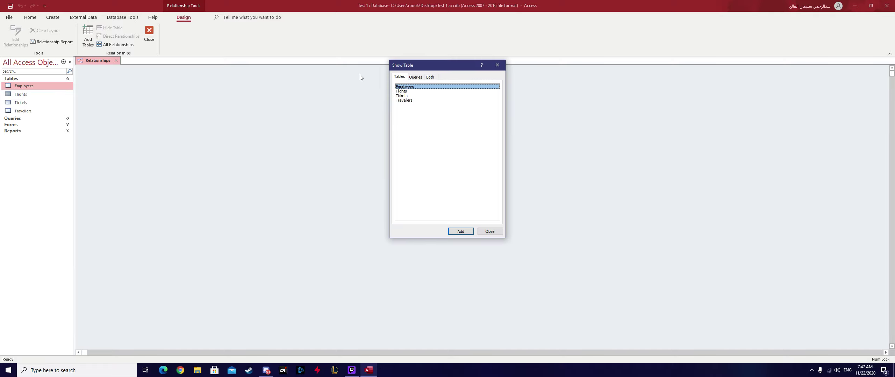
double_click(404, 86)
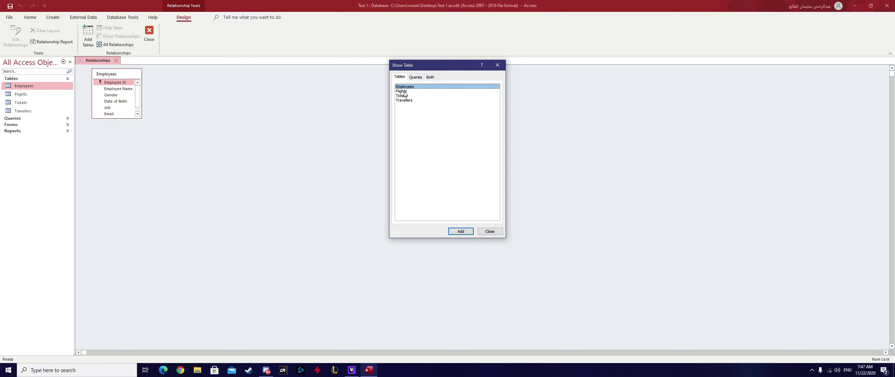
click(405, 91)
click(460, 231)
double_click(402, 96)
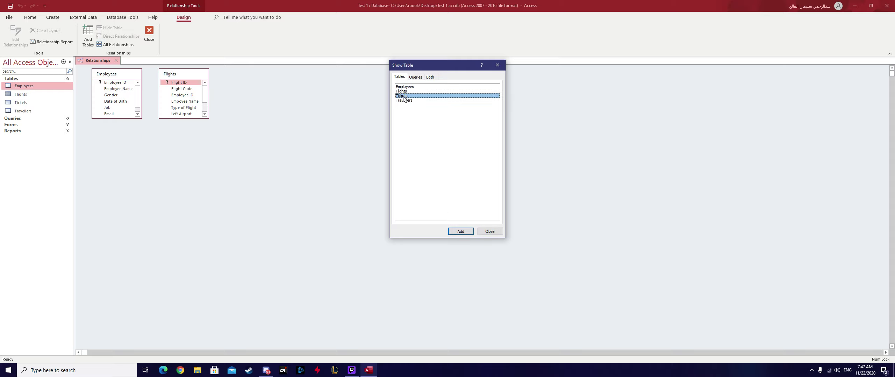
double_click(404, 100)
key(Escape)
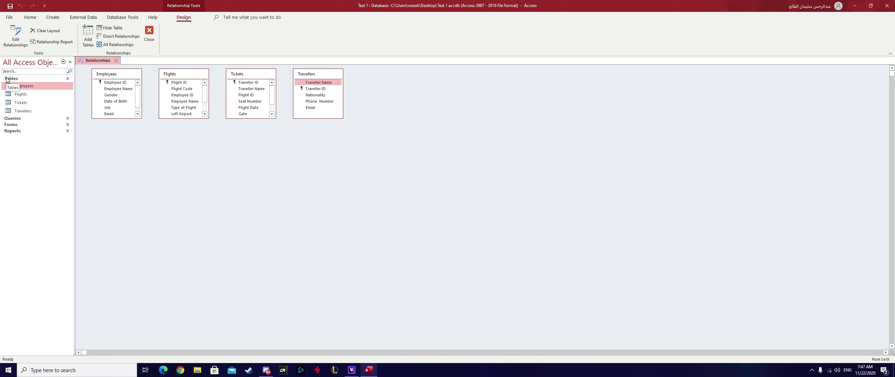
Step: Enlarge the Employees, Flights and Tickets table boxes downward so all of their fields fit
drag(117, 119, 116, 137)
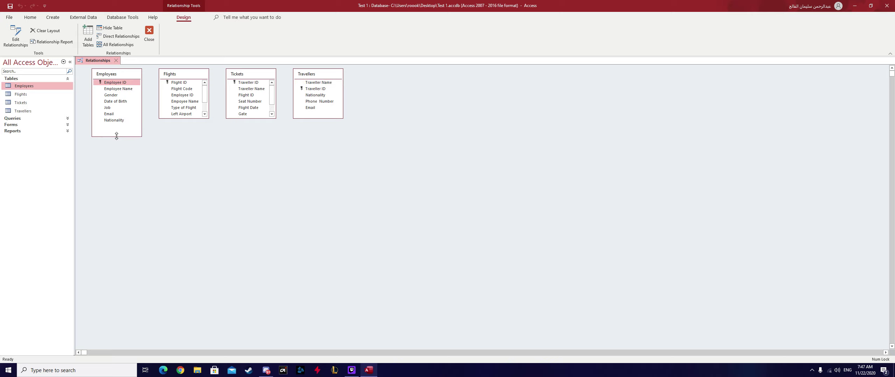
drag(182, 118, 182, 138)
drag(251, 119, 248, 143)
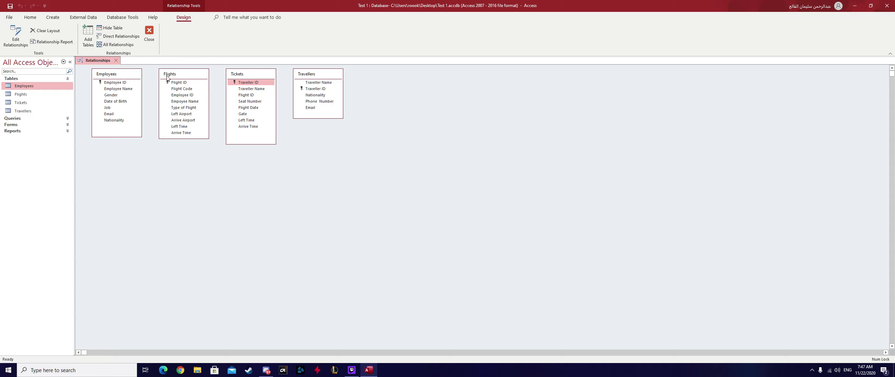
Step: Open the Employees and Flights tables and compare their Employee ID columns
double_click(20, 87)
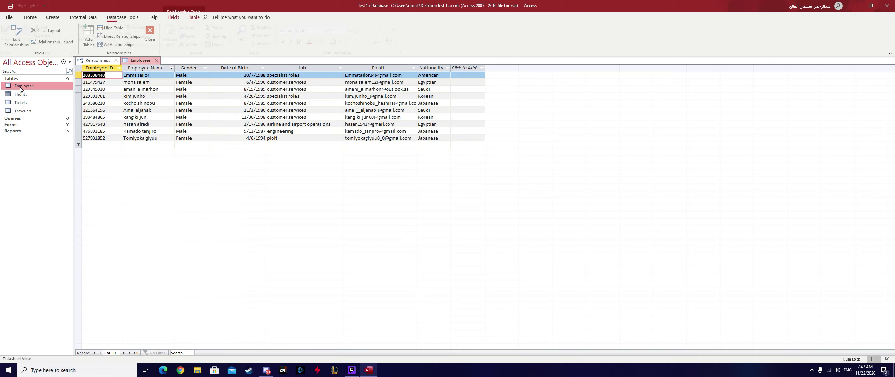
double_click(35, 95)
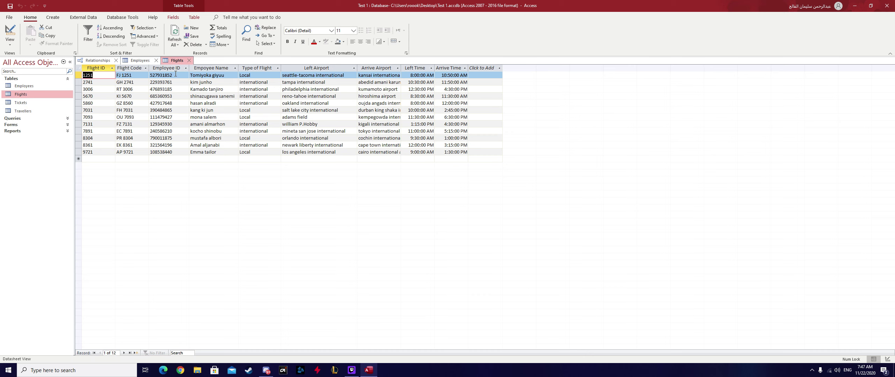
click(151, 76)
click(161, 69)
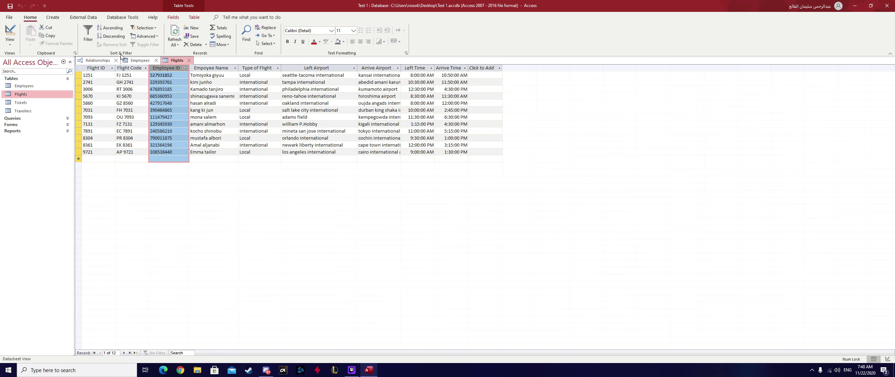
click(140, 61)
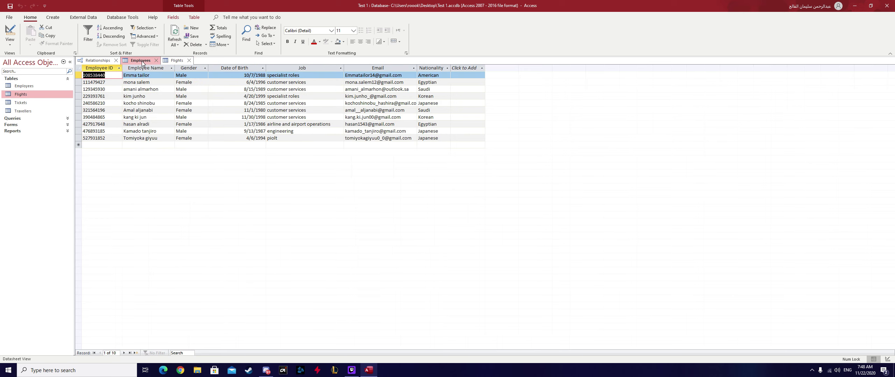
Step: Create a relationship in the relationships layout from Employee ID in Employees to Employee ID in Flights
click(98, 62)
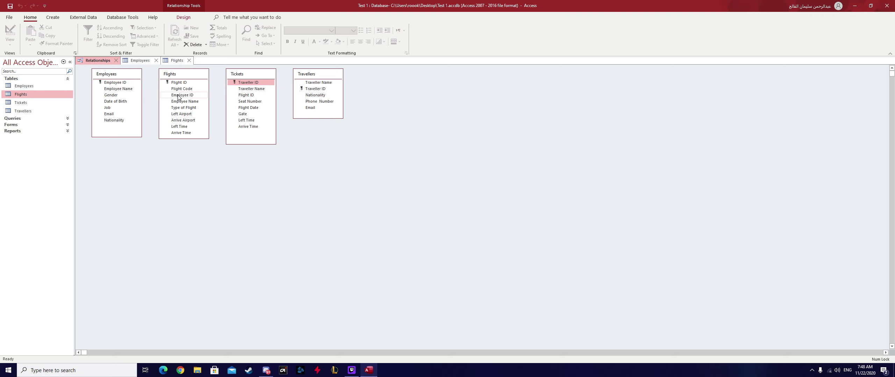
drag(112, 84, 181, 98)
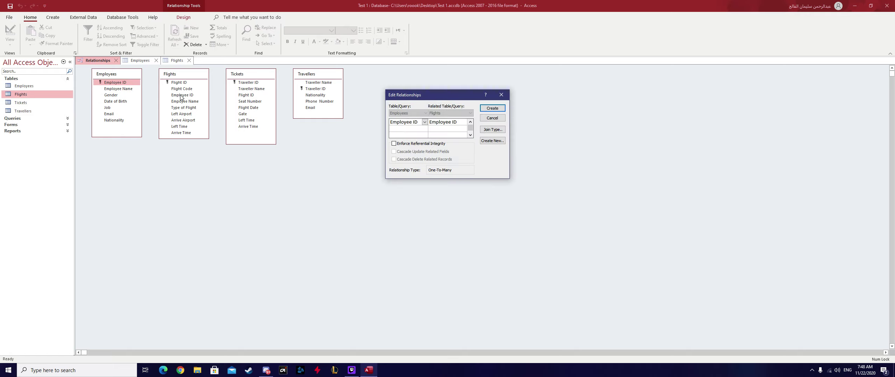
drag(424, 93, 362, 124)
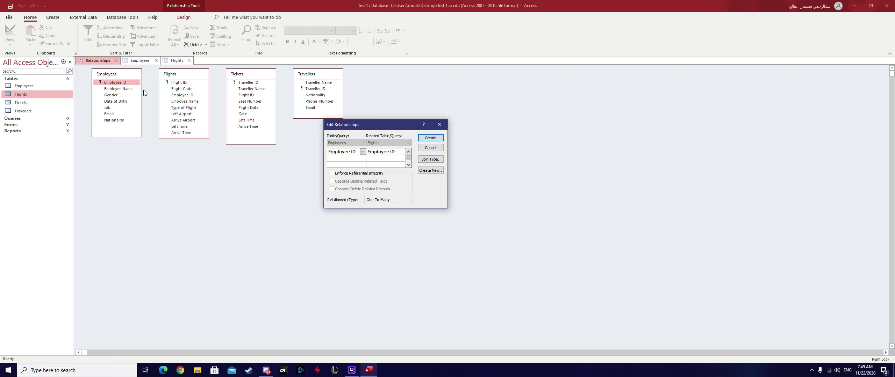
click(430, 138)
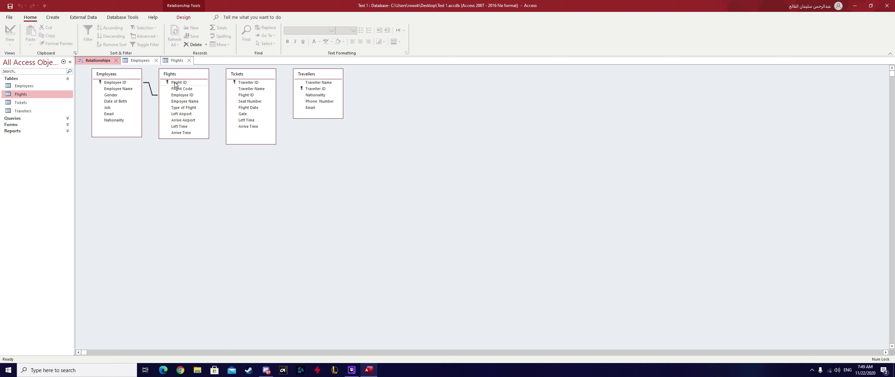
Step: Relate Flights to Tickets on Flight ID, and Tickets to Travellers on Traveller ID
drag(176, 85, 246, 96)
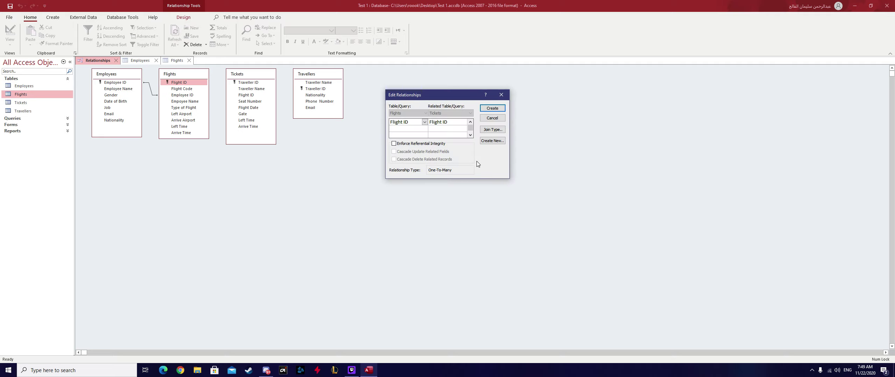
click(492, 108)
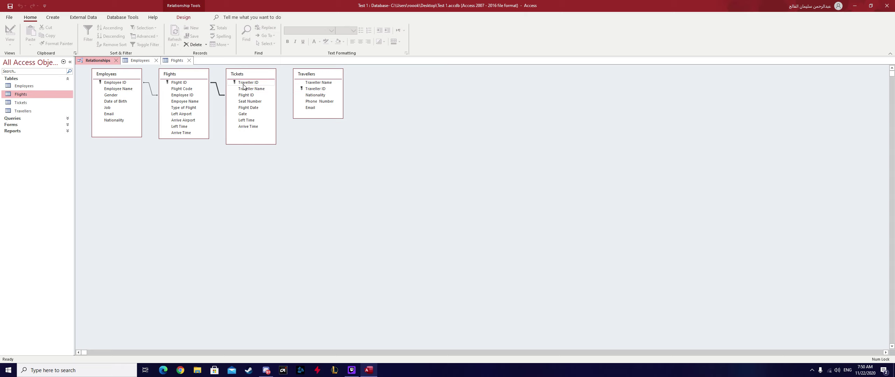
drag(243, 85, 312, 90)
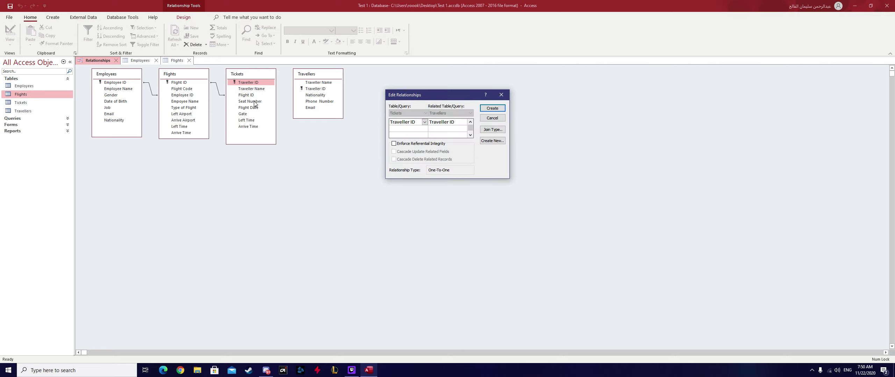
click(493, 109)
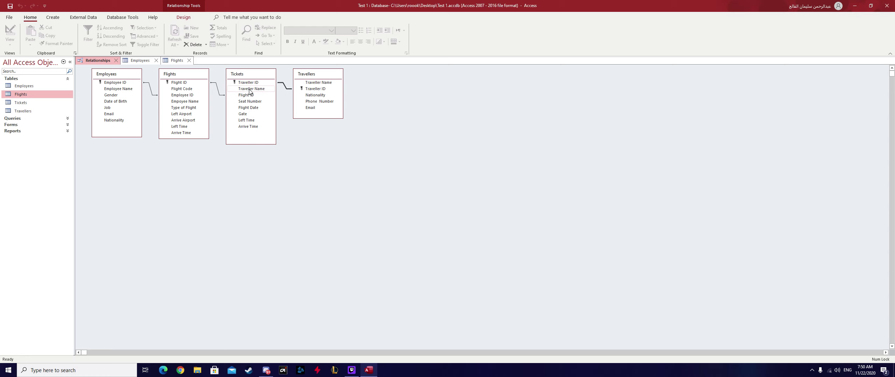
drag(251, 89, 316, 83)
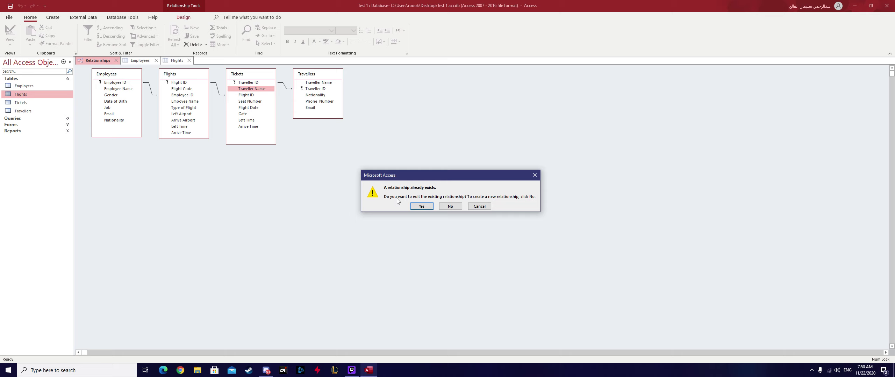
click(422, 207)
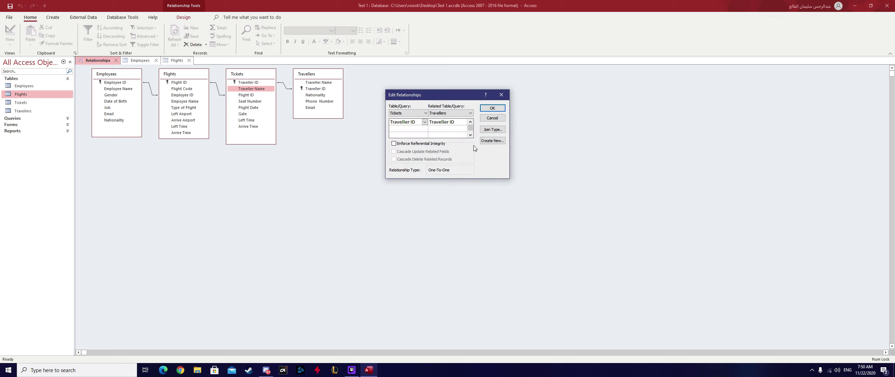
click(501, 95)
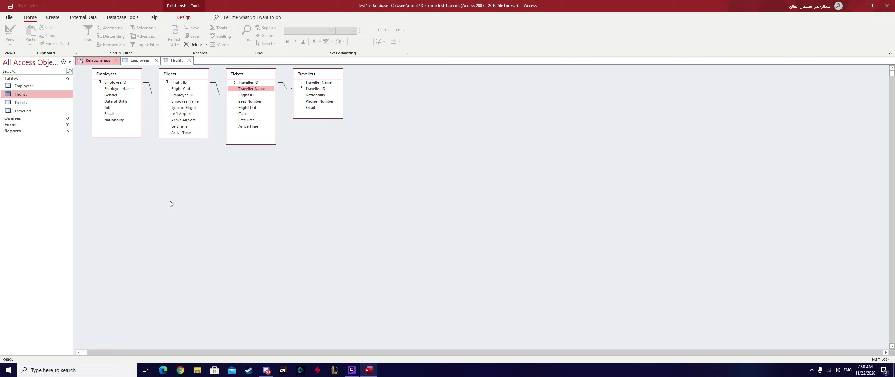
Step: Close the relationships layout and expand the Queries, Forms and Reports groups in the object list
click(116, 60)
click(64, 119)
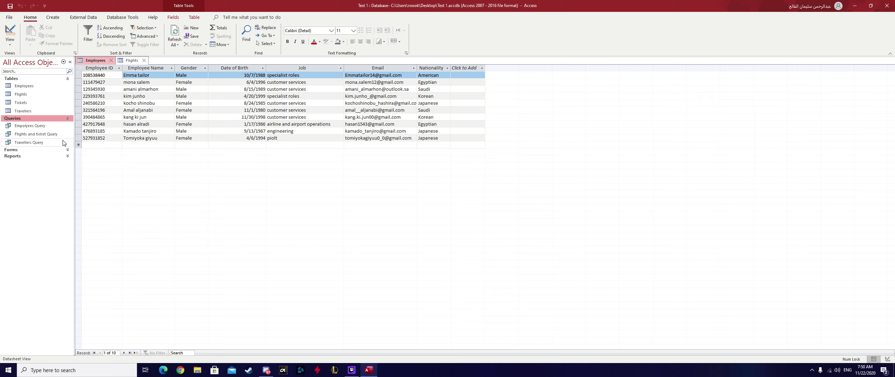
click(64, 150)
click(65, 182)
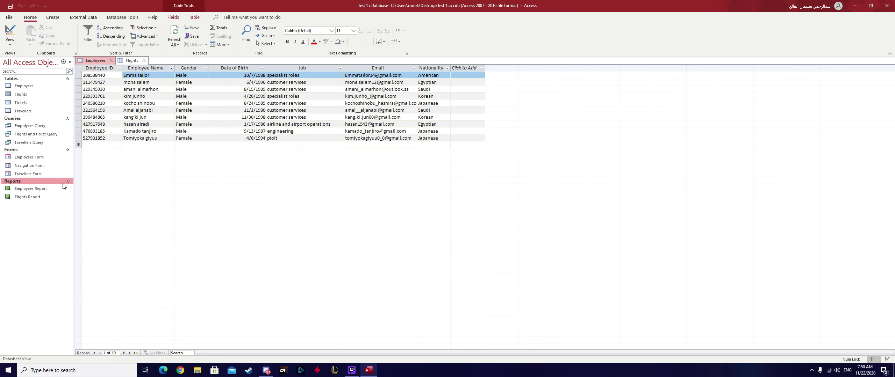